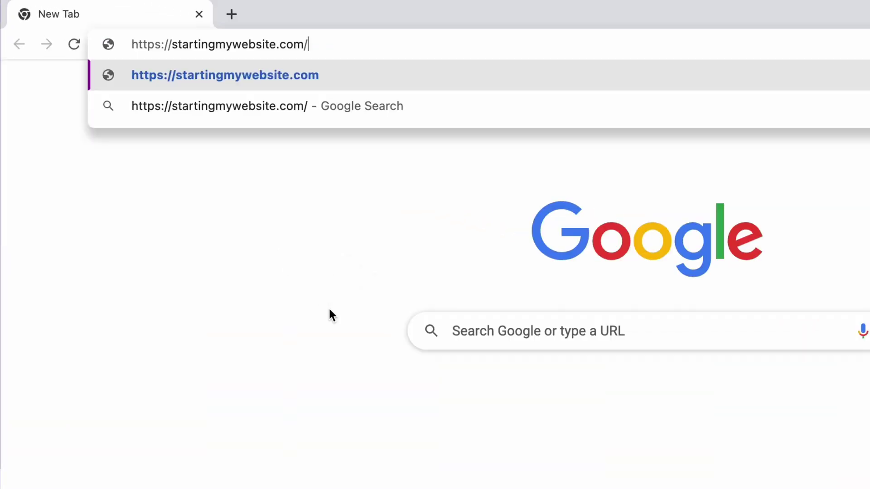
Step: Load startingmywebsite.com/robots.txt to view the site's default /wp-admin/ rules
type("r")
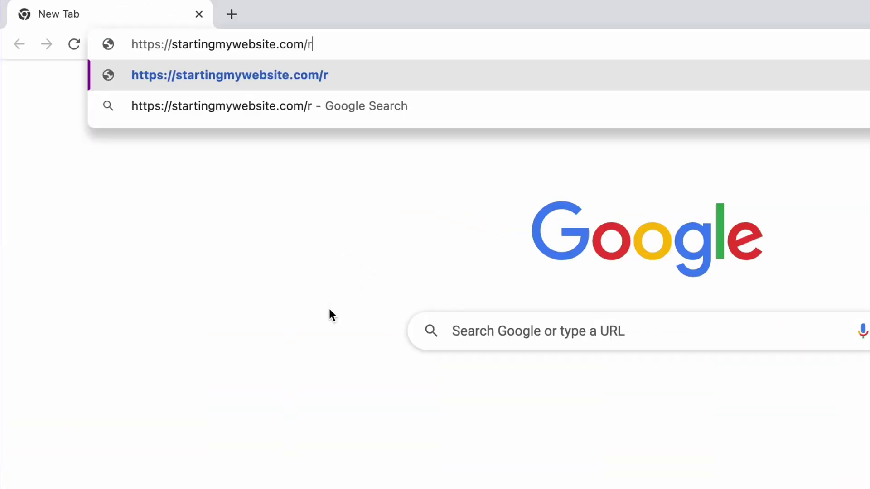
type("obots")
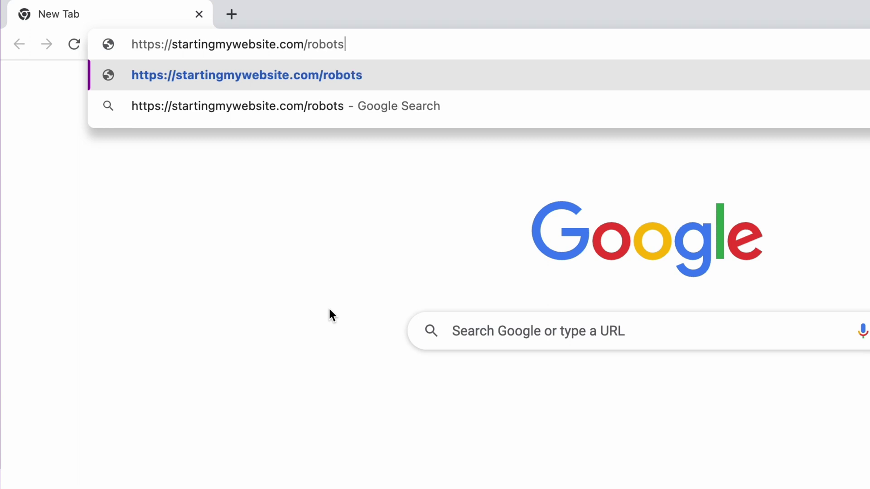
type(".t")
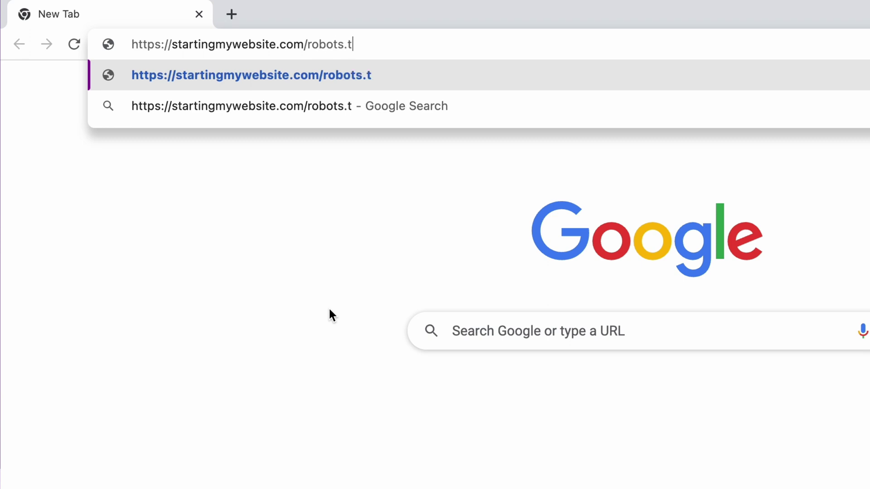
type("xt")
key("Return")
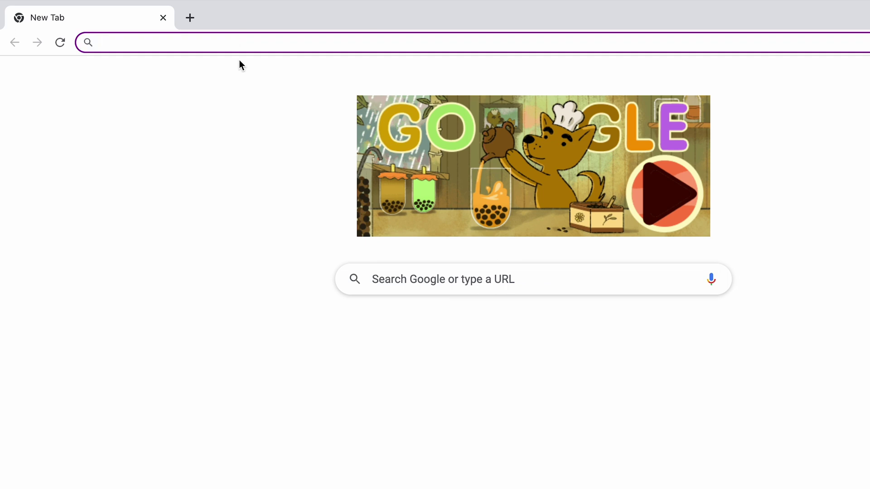
Step: Load amazon.com/robots.txt and scroll through its long list of Disallow and Allow rules
type("amazon.com/robots.txt")
key("Return")
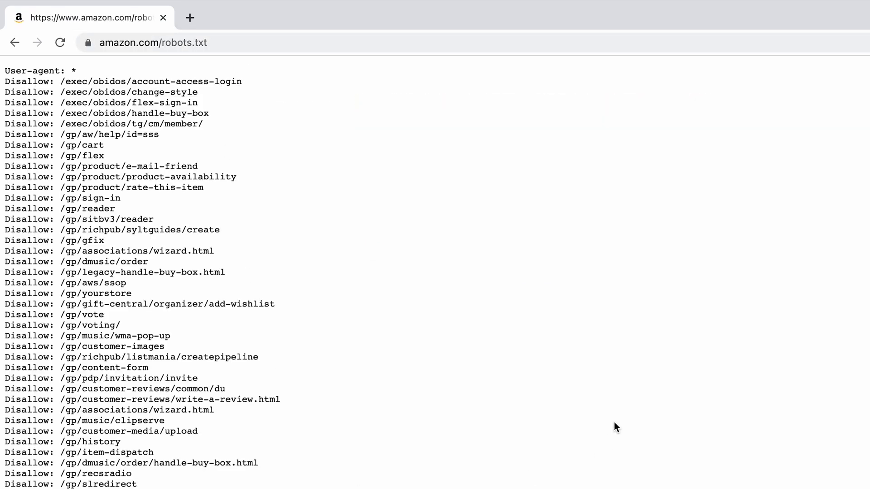
scroll(610, 424, "down", 5)
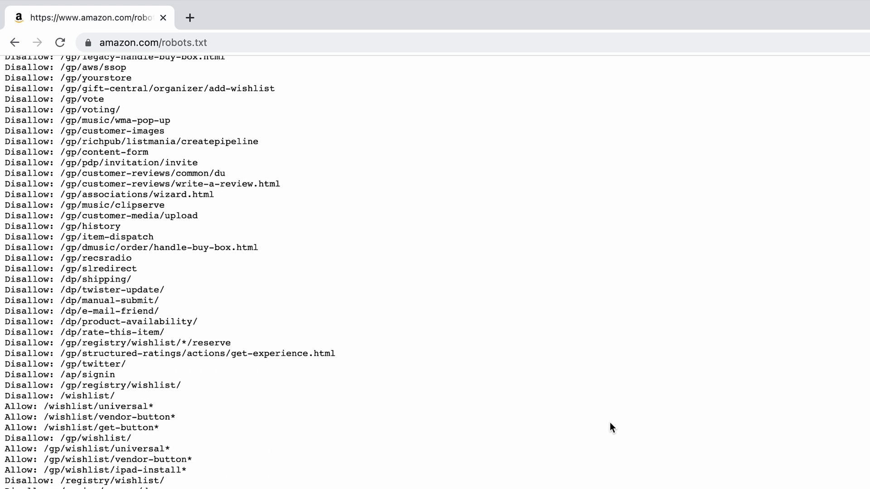
scroll(610, 427, "down", 4)
scroll(610, 424, "down", 5)
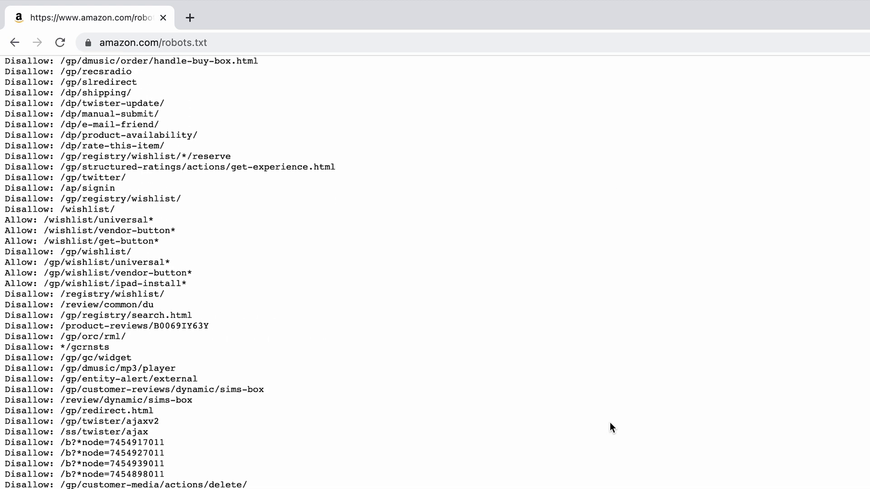
scroll(609, 423, "down", 6)
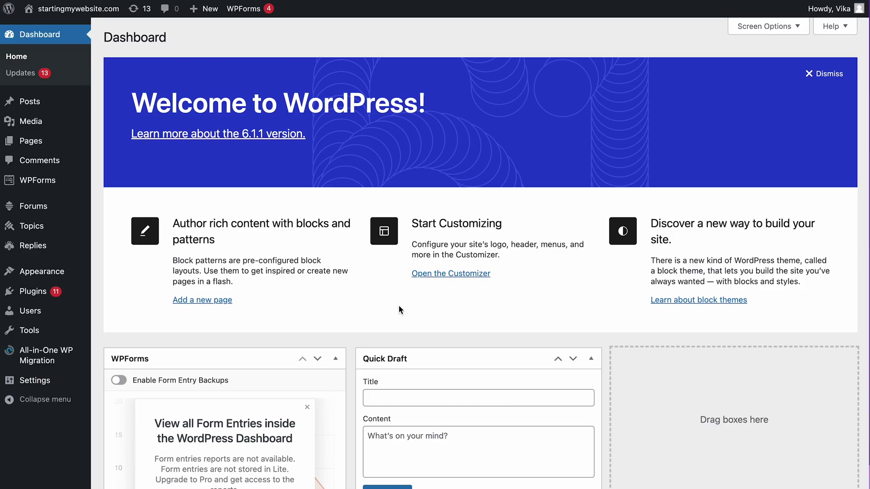
Step: Search for 'YOAST SEO' under Plugins > Add New, then install and activate it
mouse_move(54, 301)
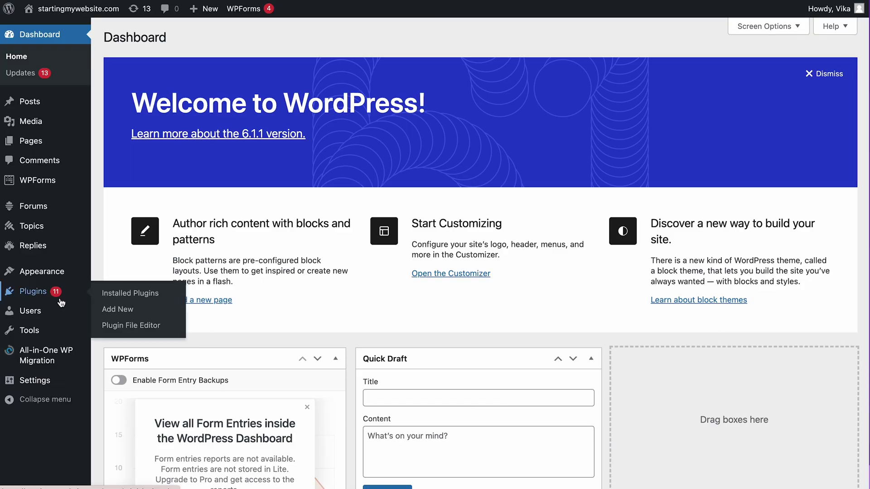
left_click(121, 314)
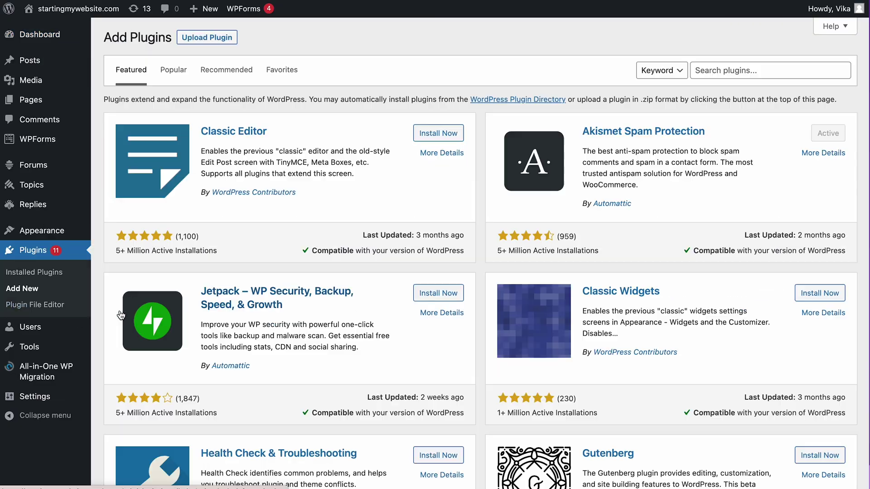
left_click(750, 68)
type("YOAST SEO")
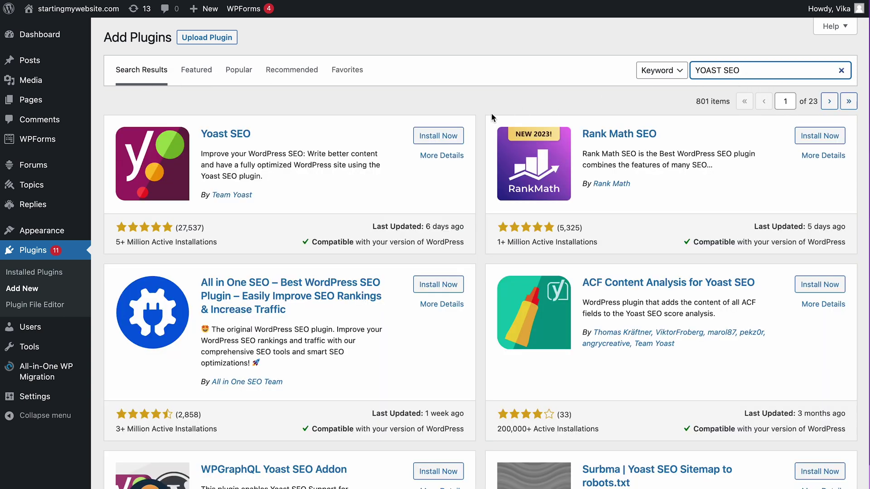
left_click(443, 136)
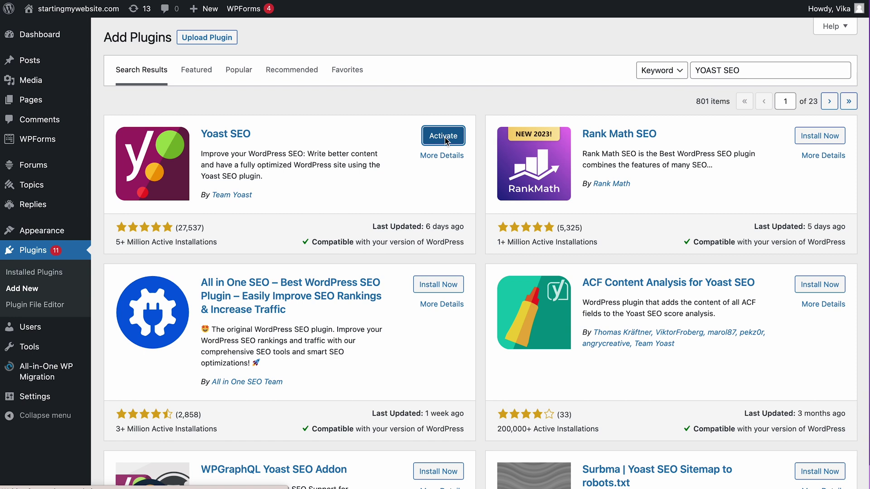
left_click(443, 136)
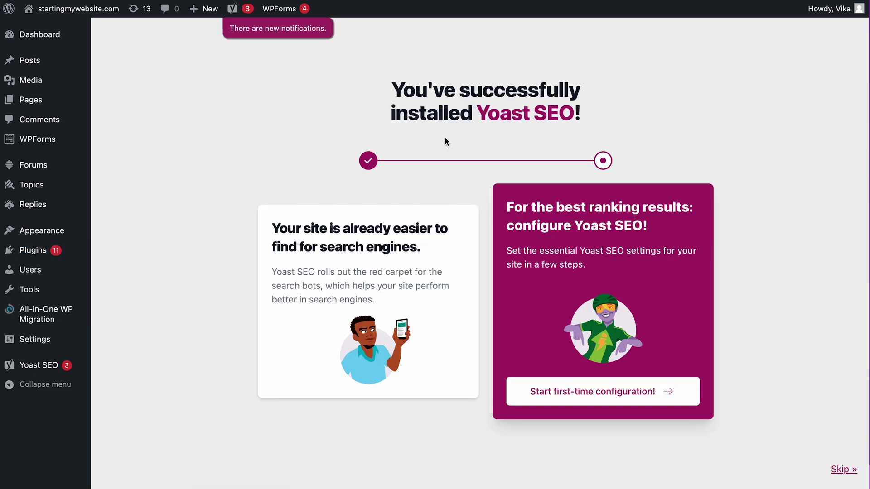
Step: Open Yoast SEO's Tools > File editor for robots.txt and .htaccess
left_click(622, 394)
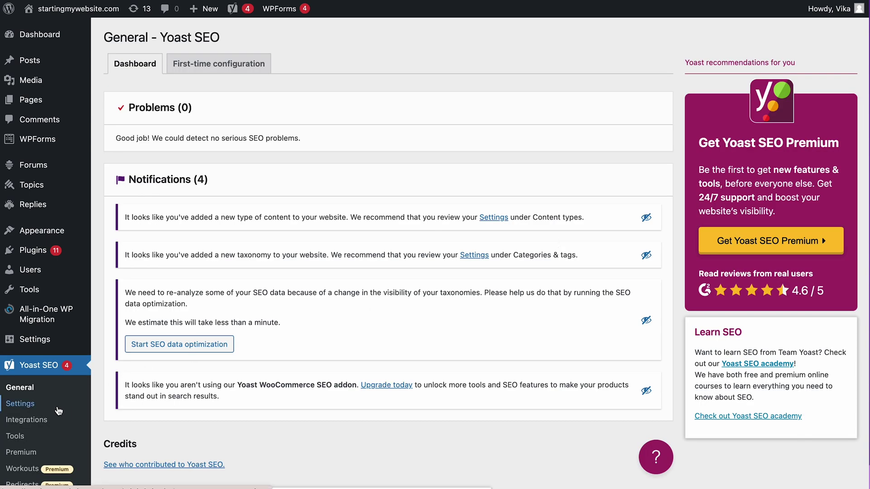
scroll(23, 350, "down", 3)
left_click(15, 343)
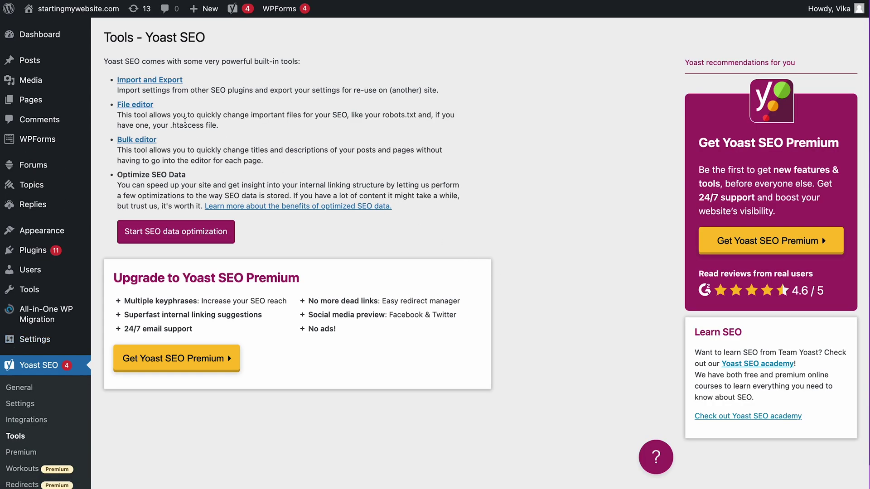
left_click(129, 106)
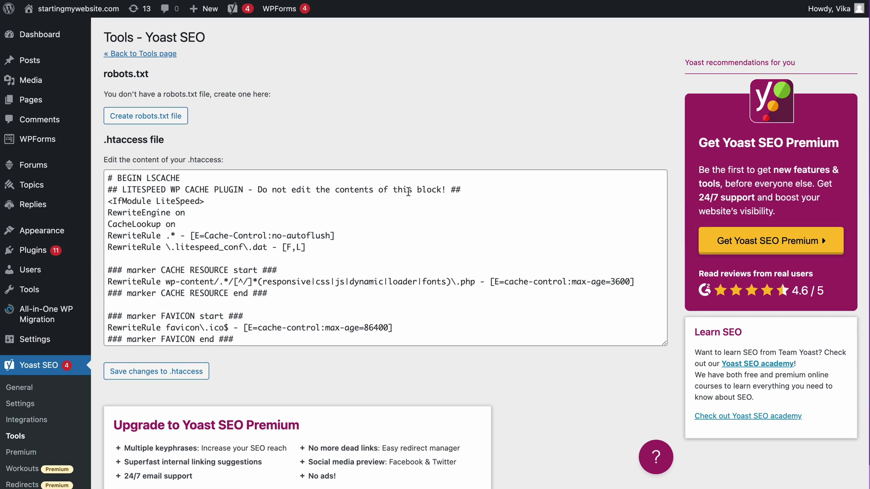
Step: Create Yoast's default robots.txt, adding then removing a '/' after Disallow:
left_click(181, 122)
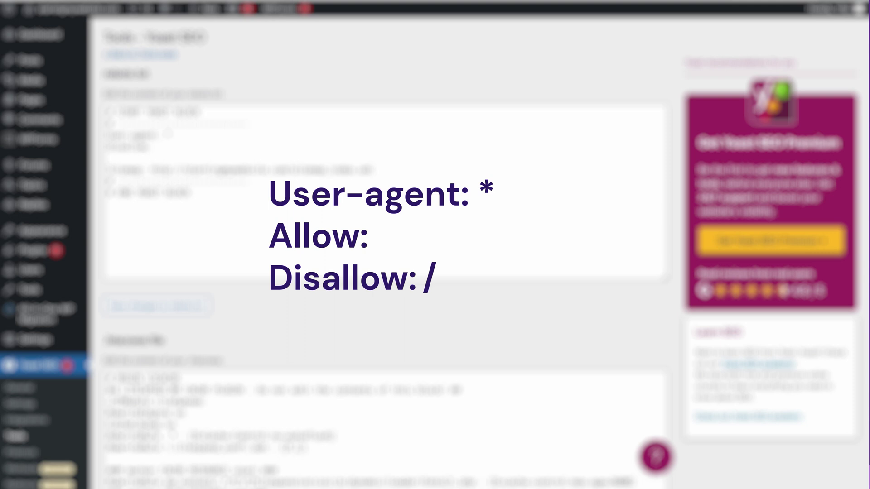
left_click(164, 148)
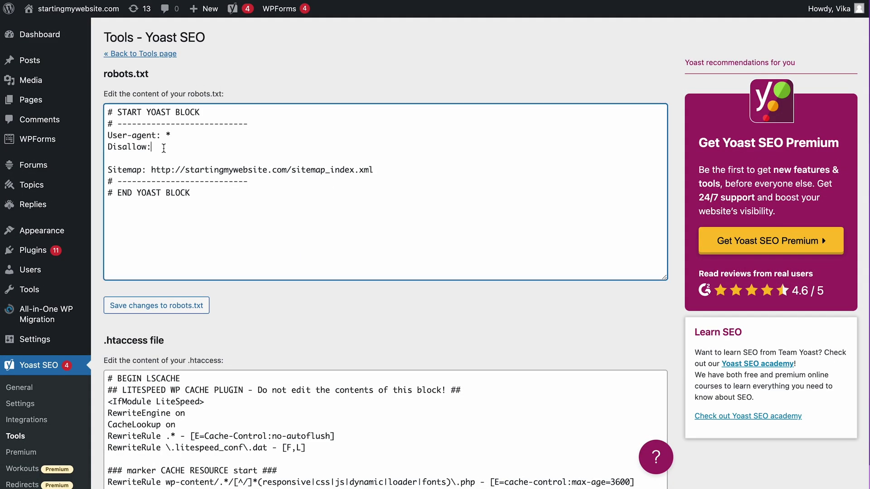
type("/")
left_click_drag(160, 146, 106, 136)
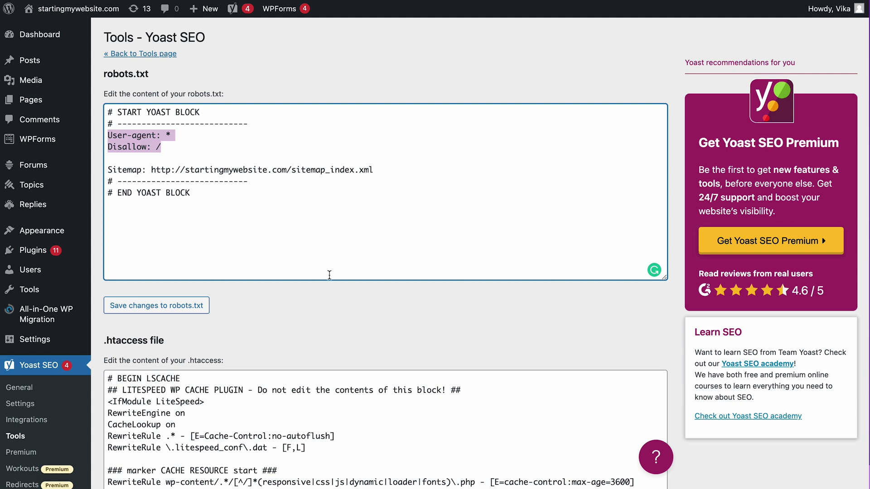
left_click(179, 147)
key("BackSpace")
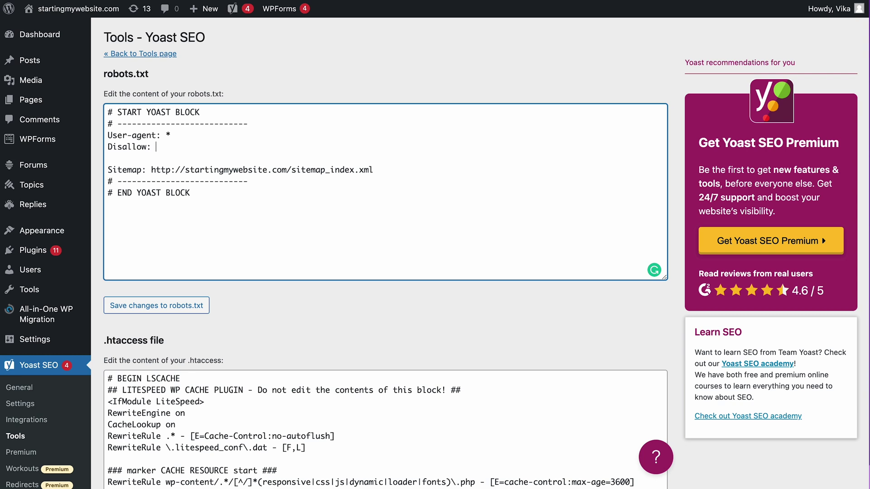
left_click_drag(179, 148, 96, 138)
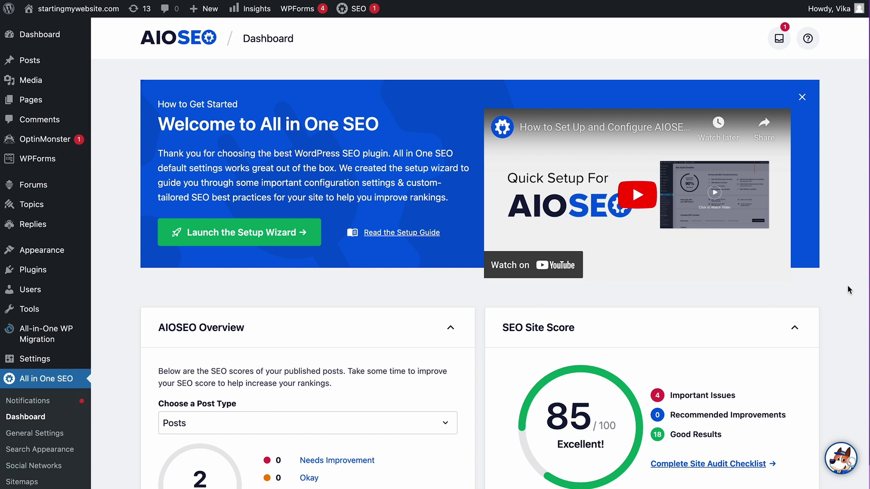
Step: Go to All in One SEO > Tools to reach its Robots.txt Editor
scroll(49, 410, "down", 4)
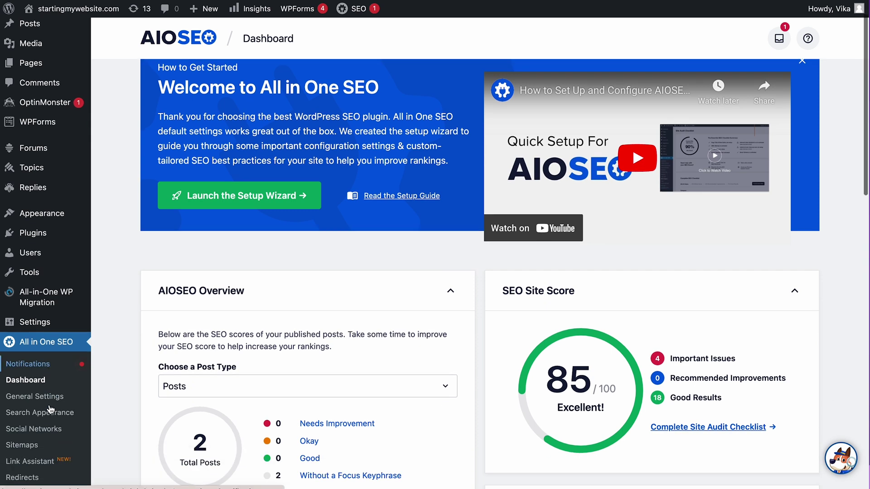
scroll(50, 410, "down", 2)
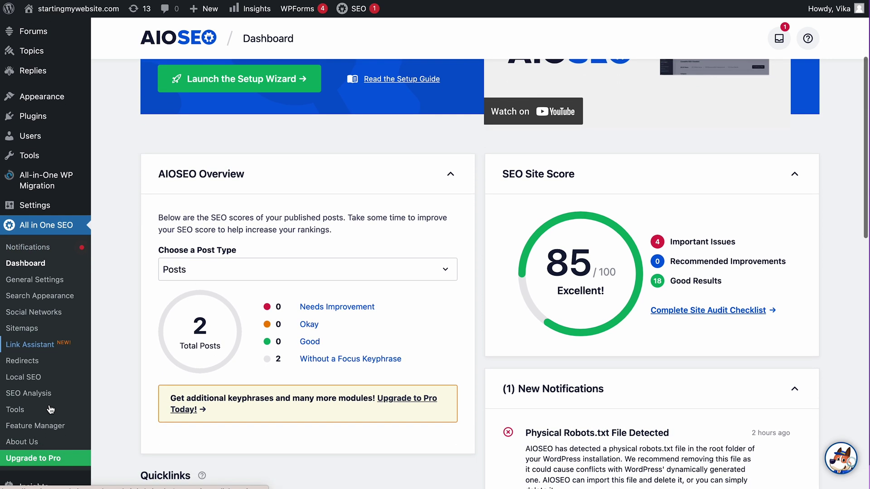
left_click(21, 412)
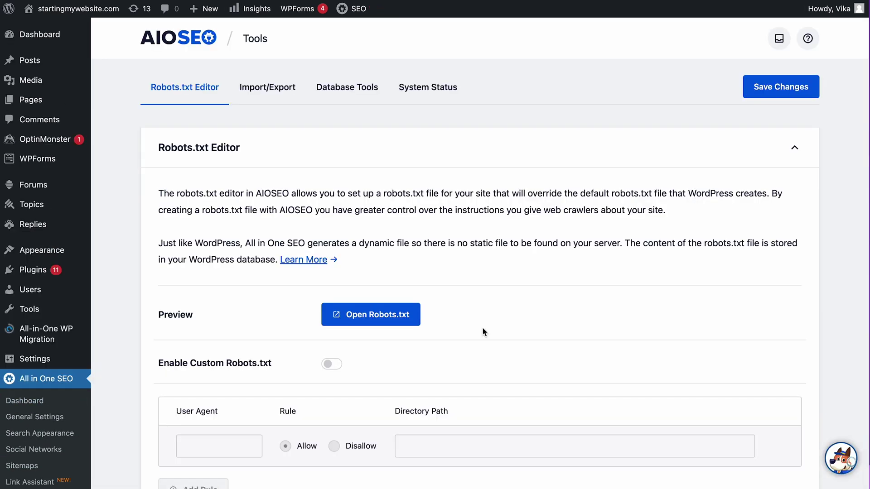
Step: Turn on Enable Custom Robots.txt in All in One SEO
left_click(330, 366)
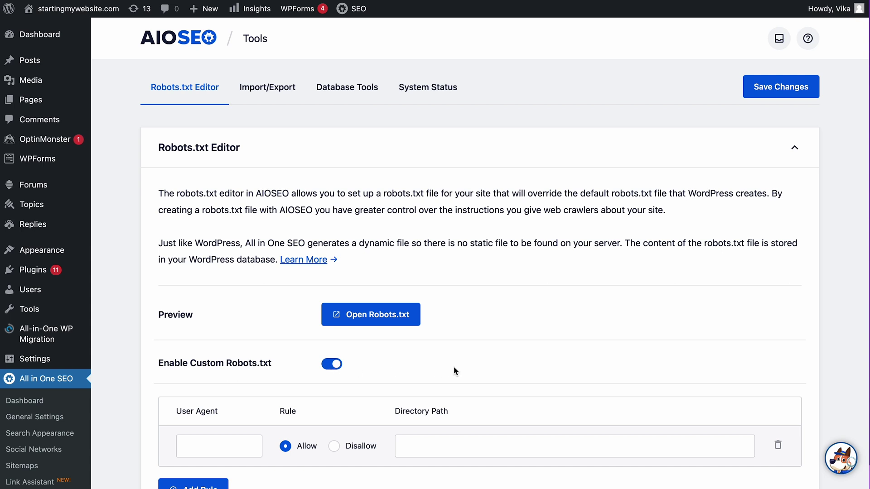
scroll(454, 370, "down", 5)
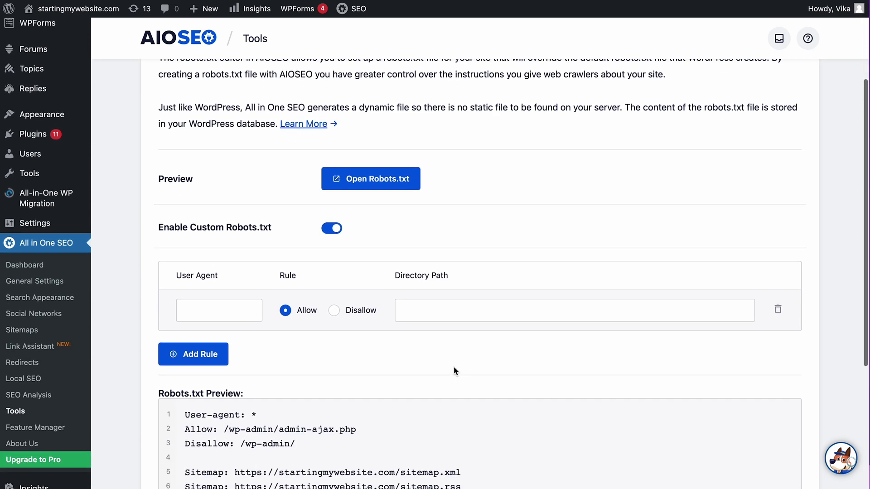
scroll(455, 370, "down", 3)
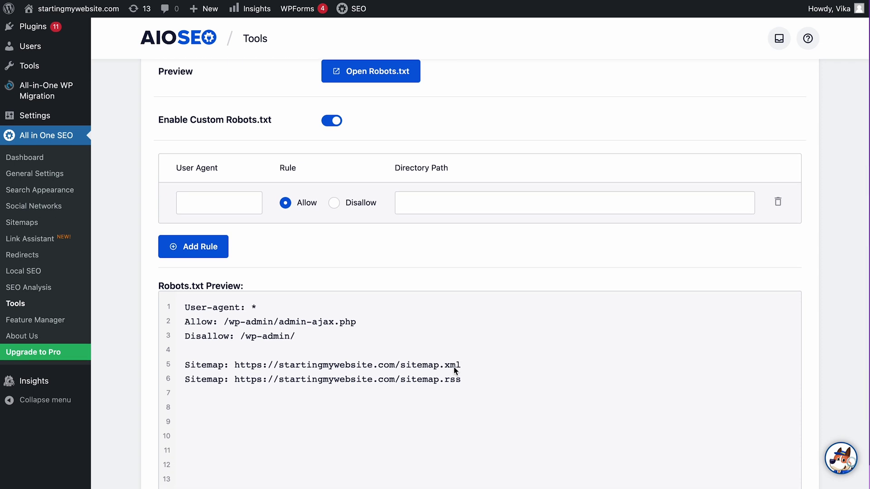
scroll(455, 370, "down", 1)
scroll(454, 370, "down", 1)
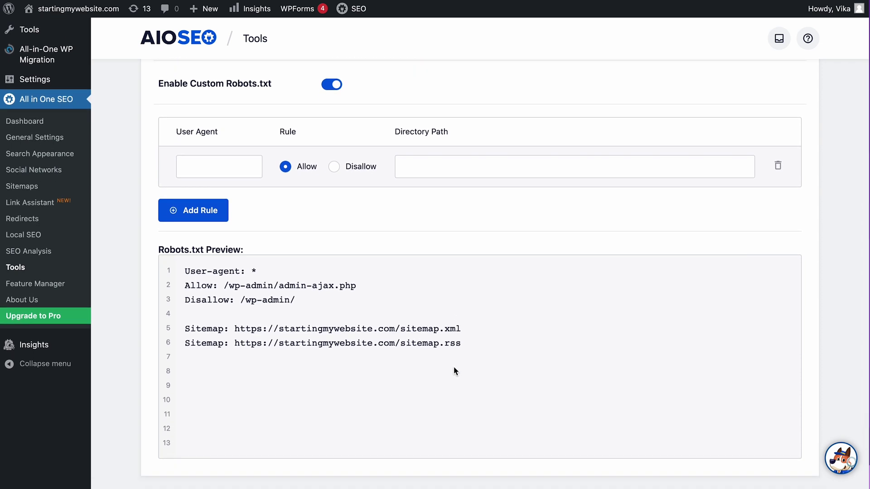
Step: Add a rule with User Agent * and Directory Path /temp/, then save changes
left_click(235, 161)
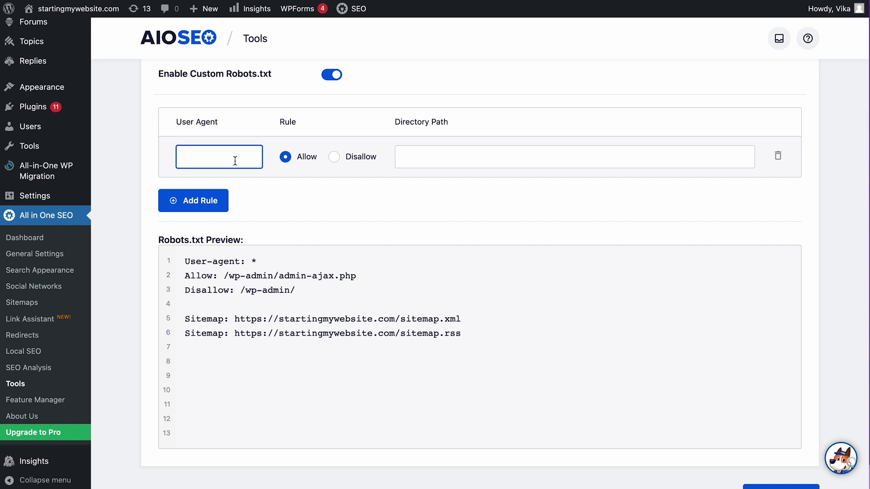
type("*")
left_click(429, 153)
type("/t")
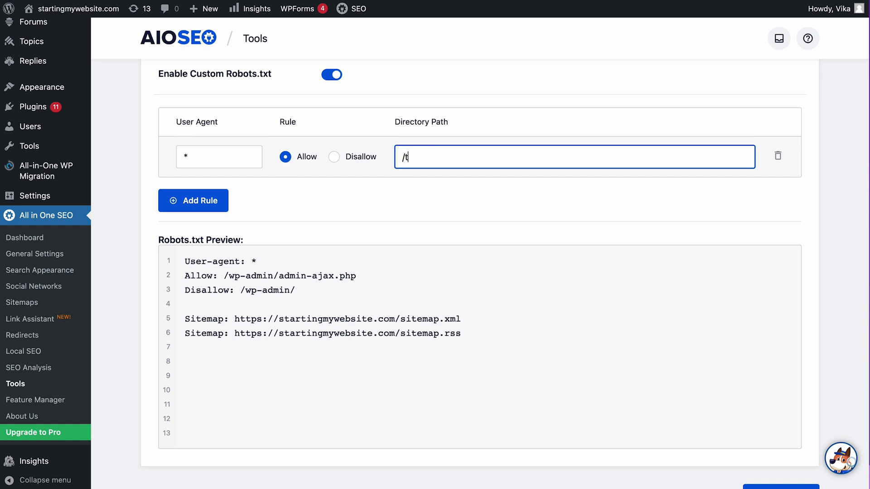
type("emp/")
left_click(212, 202)
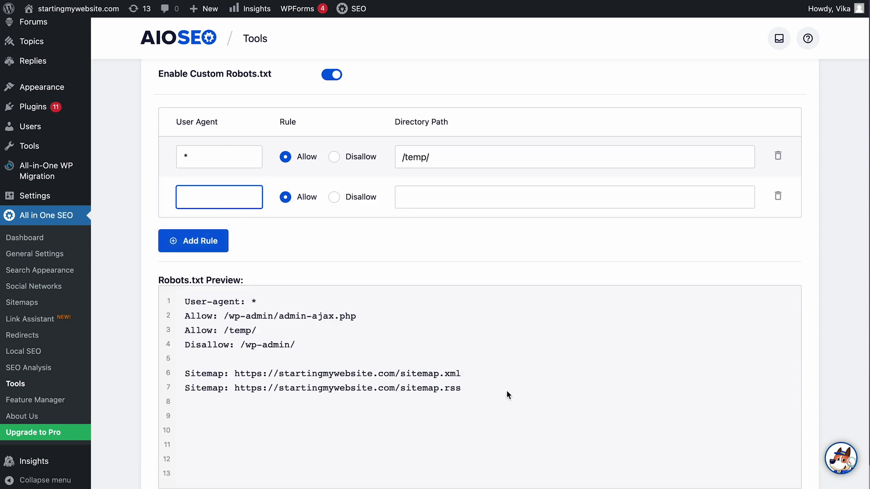
scroll(684, 399, "down", 3)
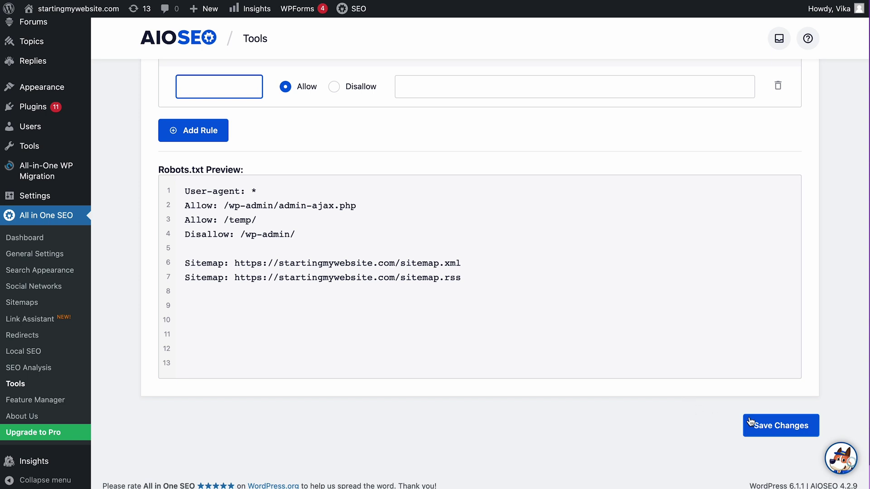
left_click(788, 427)
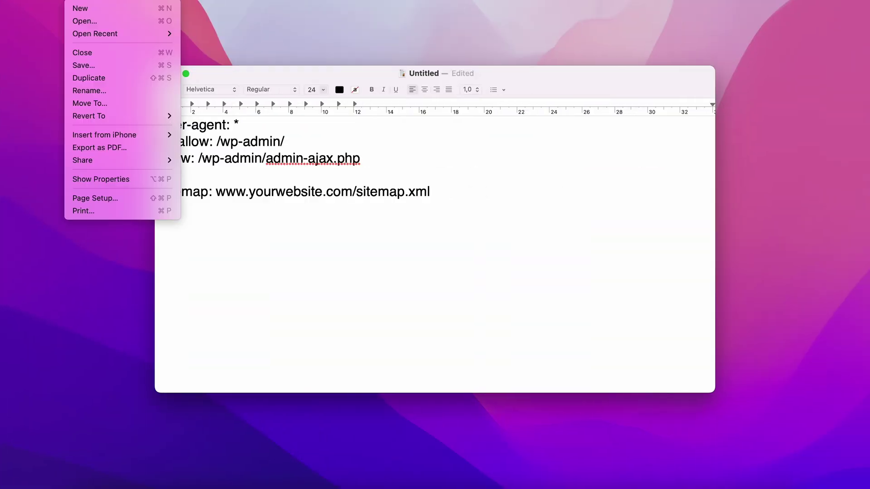
Step: Save the TextEdit rules document under the name robots.txt
left_click(106, 66)
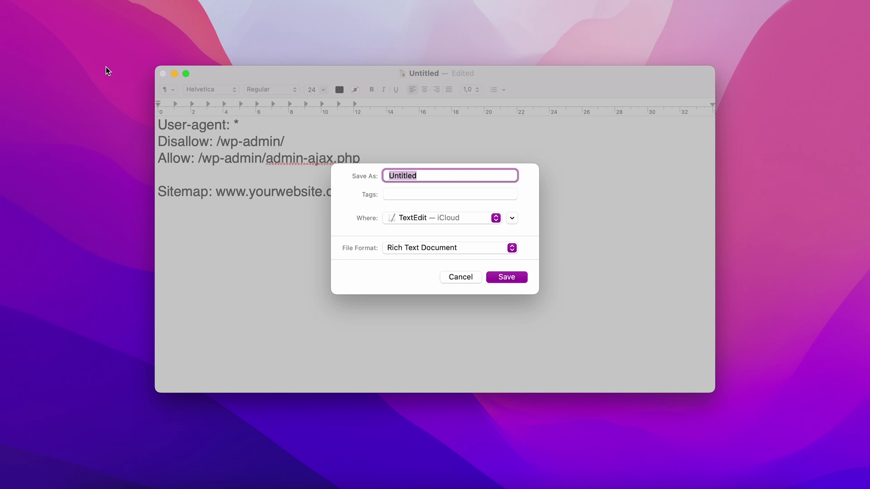
type("robots.txt")
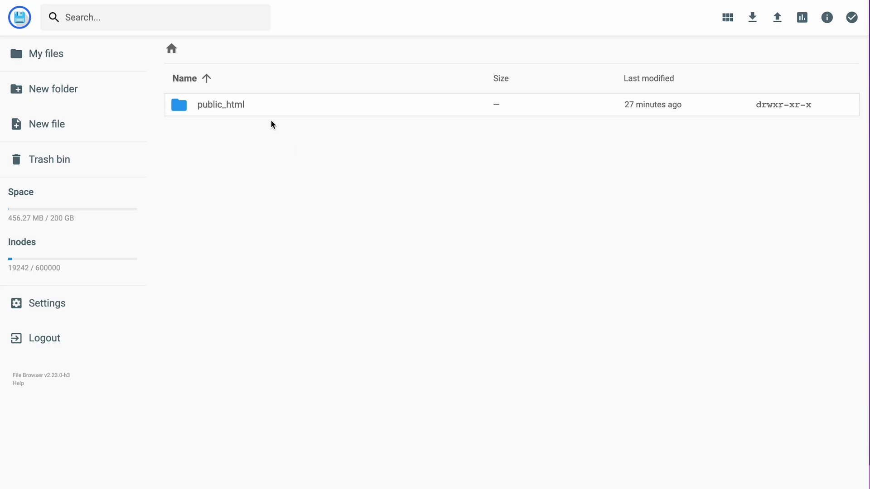
Step: Open public_html and drag robots.txt.rtf from the desktop into it
left_click(261, 111)
left_click(261, 111)
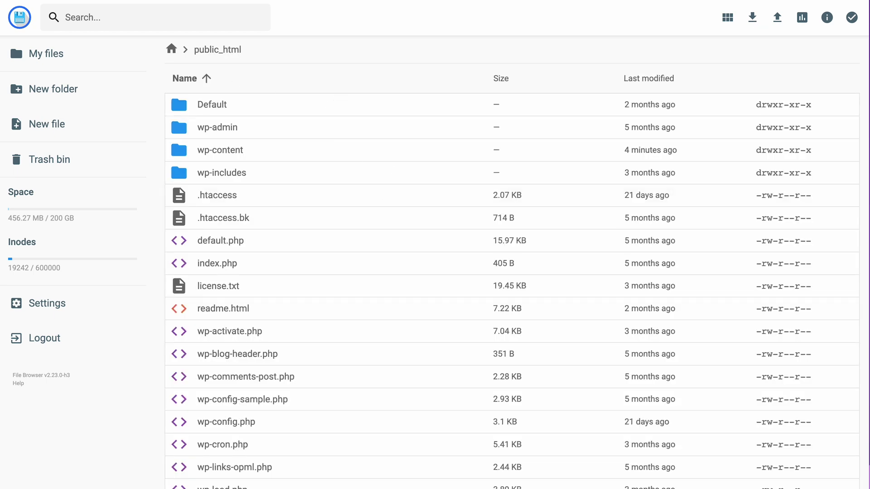
left_click_drag(0, 176, 407, 290)
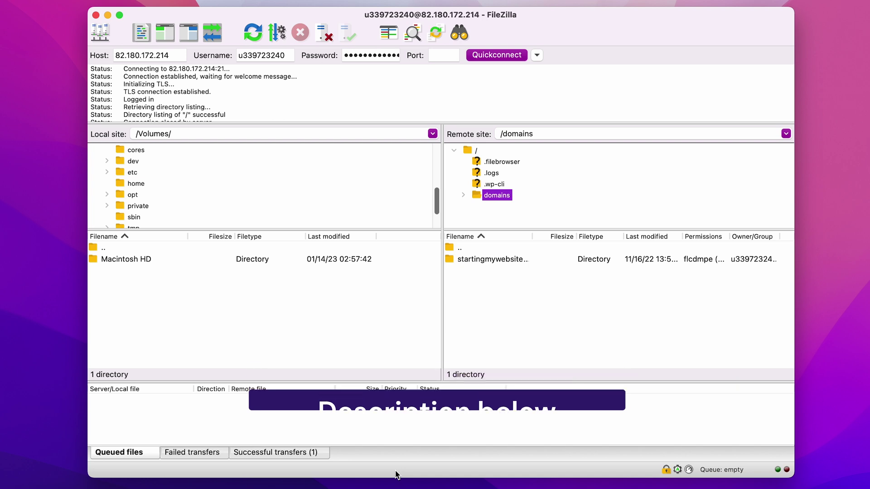
Step: Navigate to startingmywebsite.com > public_html on the server and drag robots.txt.rtf there
left_click(489, 260)
double_click(490, 260)
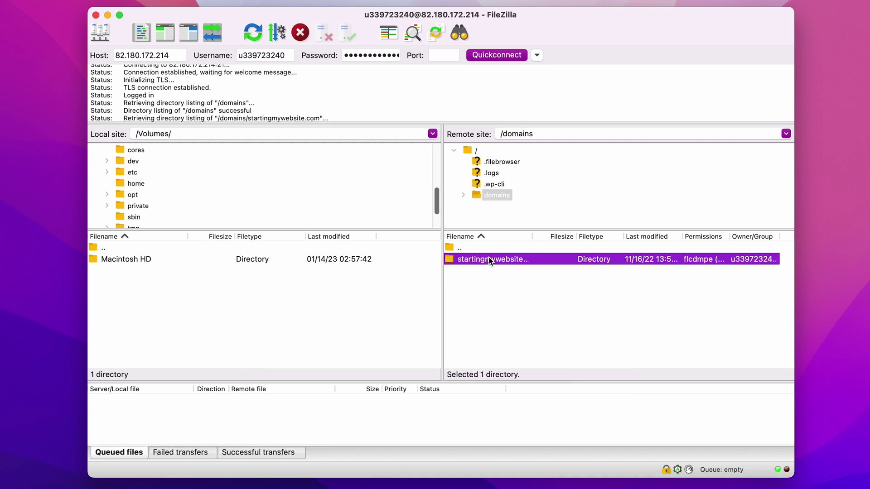
double_click(489, 259)
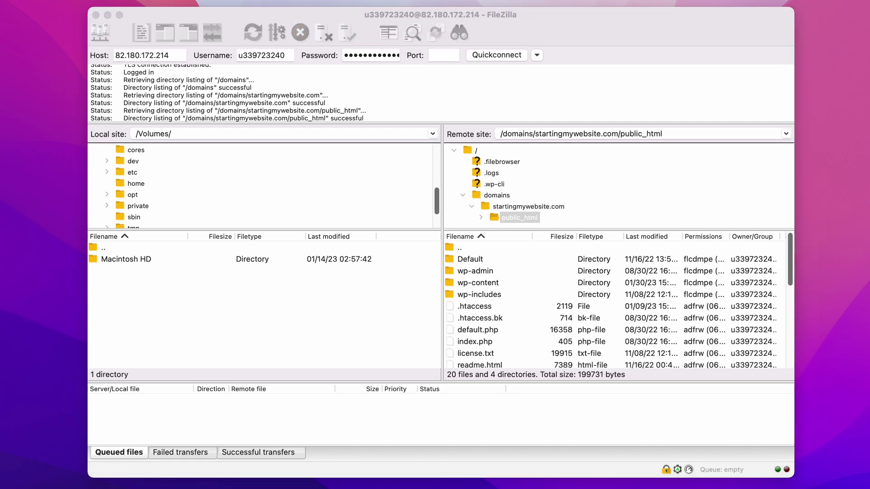
left_click_drag(106, 207, 527, 326)
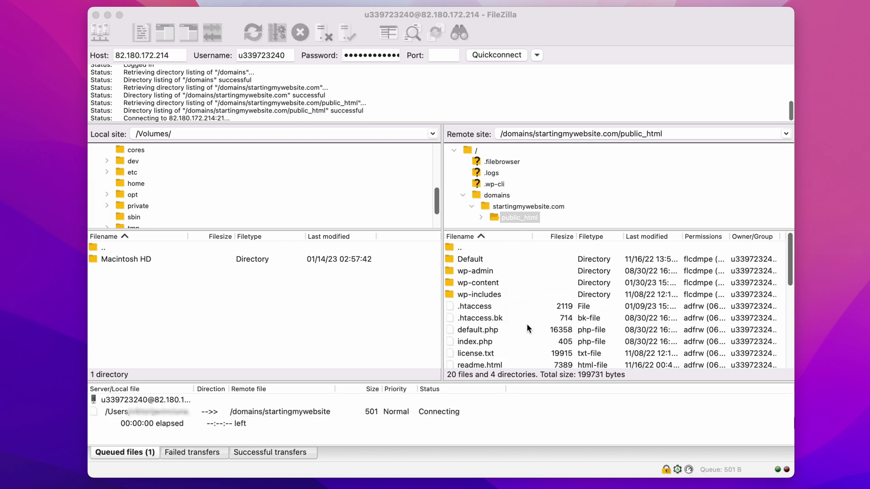